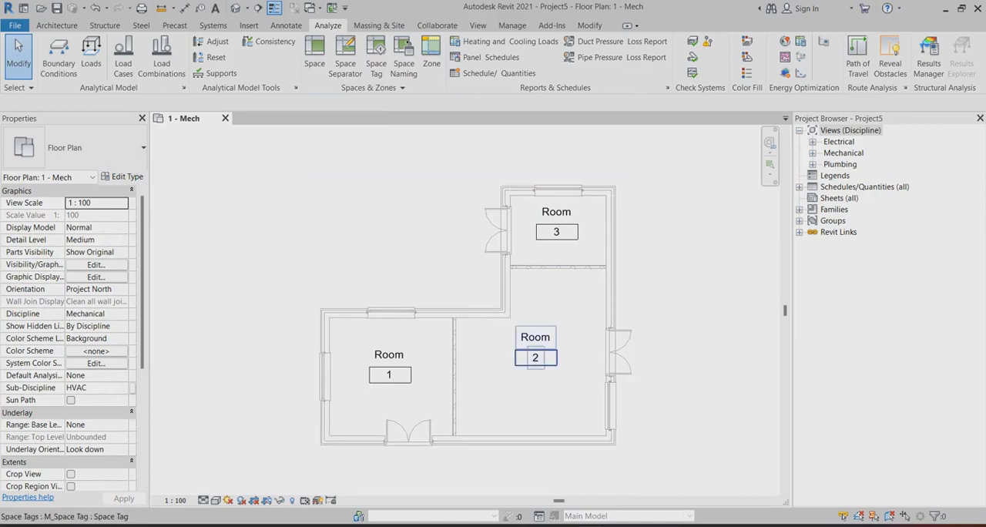
Close Project5 with its 1 - Mech floor plan.
scroll(531, 351, "up", 1)
scroll(536, 356, "down", 1)
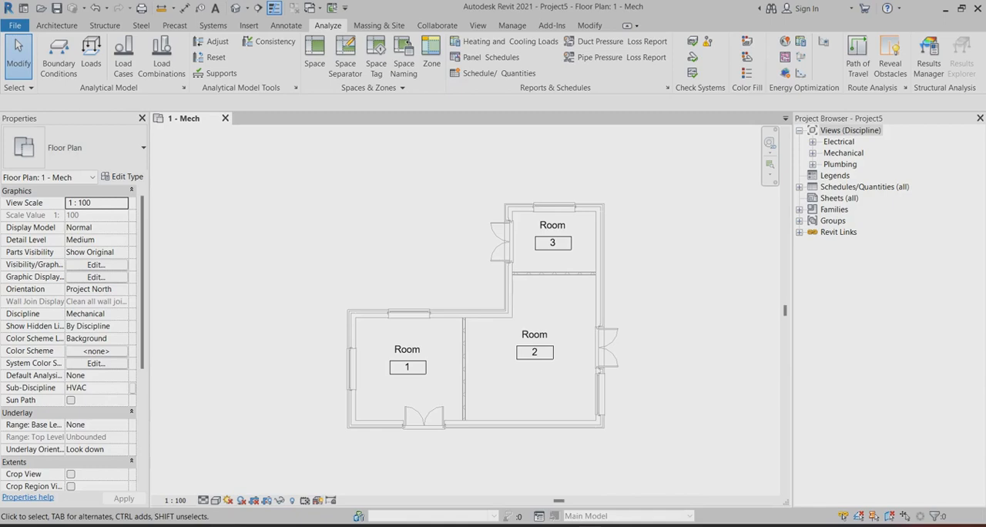
left_click(225, 118)
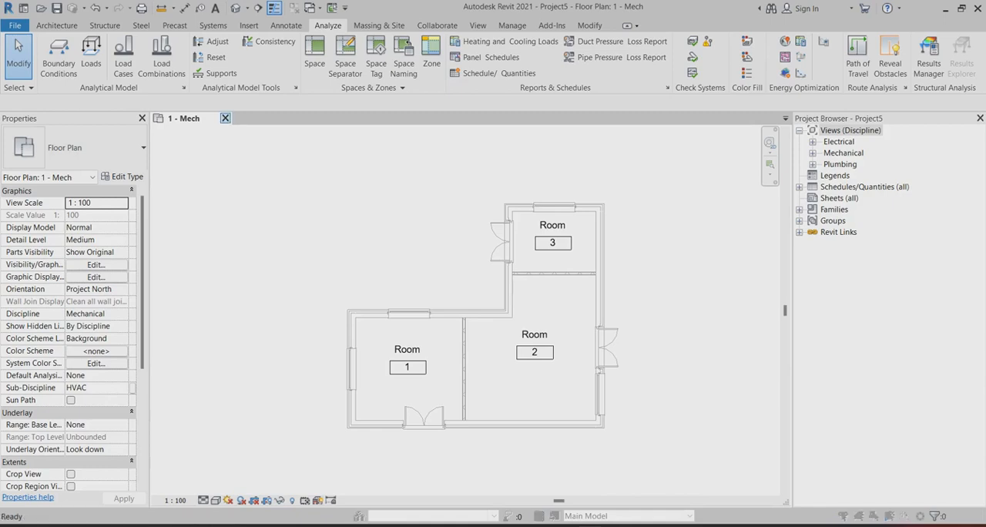
left_click(524, 270)
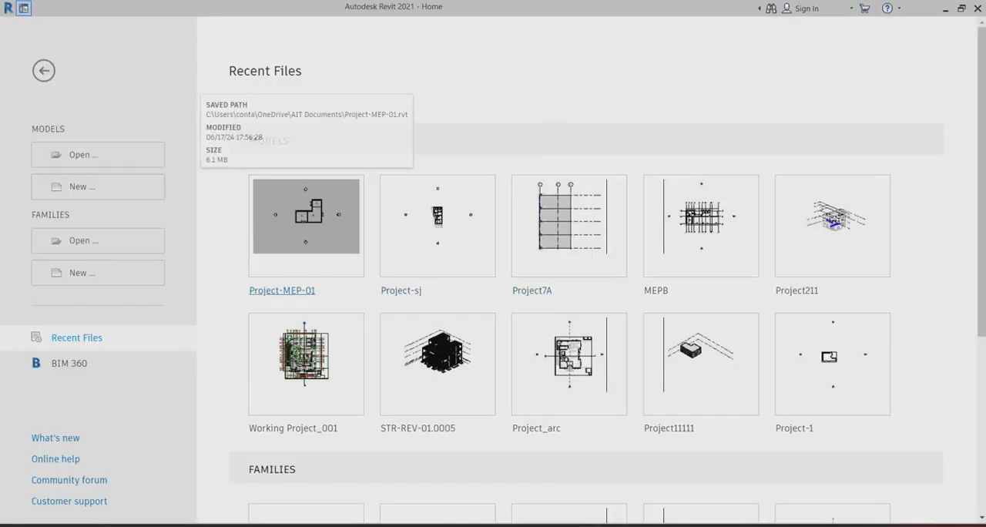
Open the recent Project-MEP-01 model and examine the tagged rooms on its Level 0 floor plan.
left_click(306, 215)
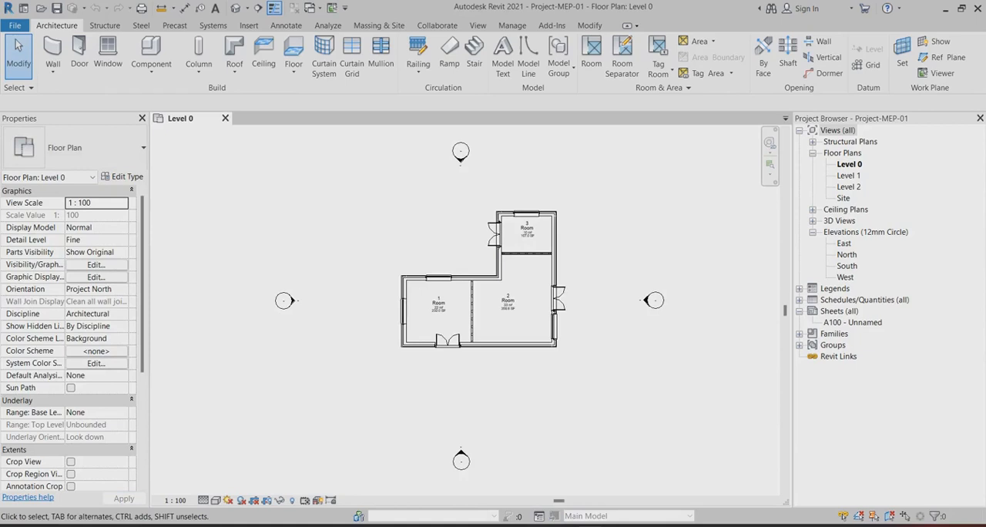
scroll(471, 277, "up", 5)
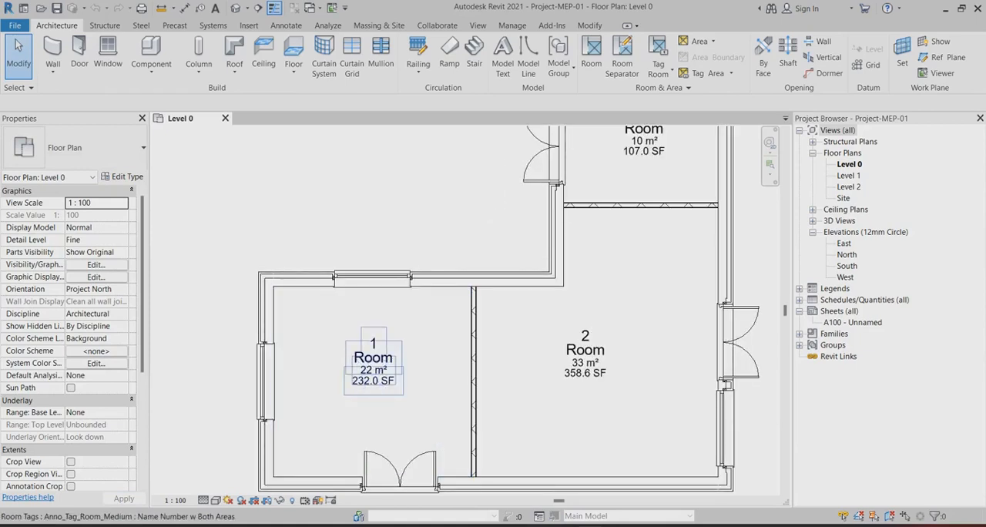
scroll(521, 392, "down", 1)
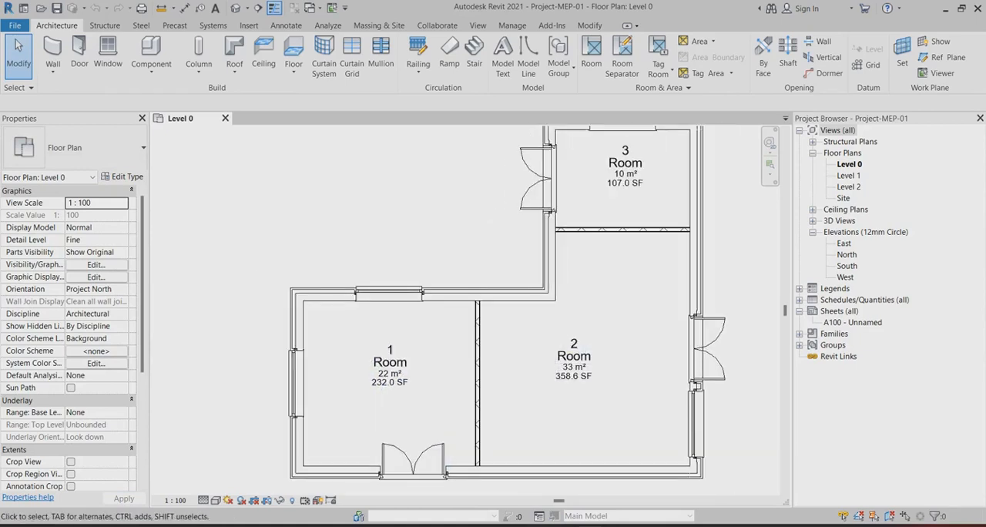
scroll(584, 262, "down", 2)
scroll(649, 240, "up", 2)
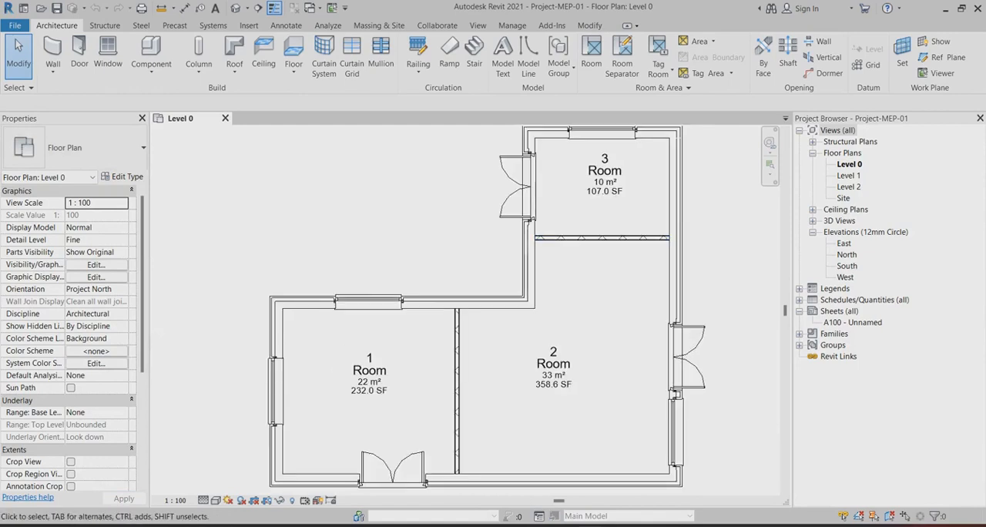
scroll(501, 264, "down", 1)
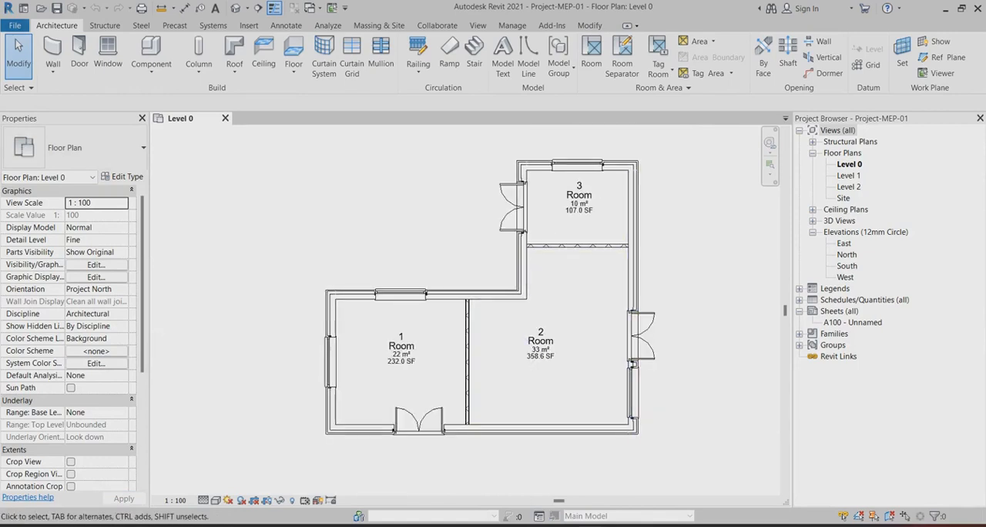
Create a new project from the Systems-Default_Metric template and close the Level 0 view of Project-MEP-01.
left_click(15, 25)
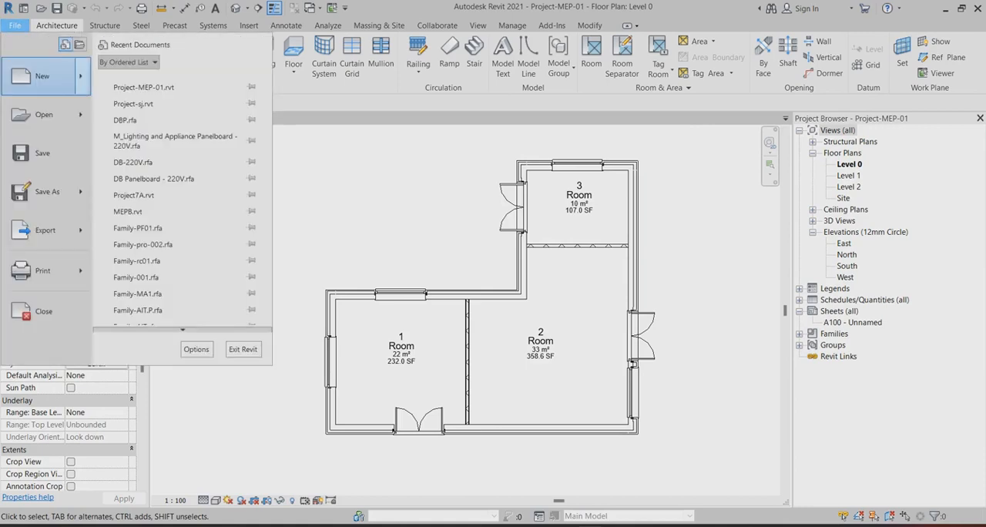
mouse_move(44, 77)
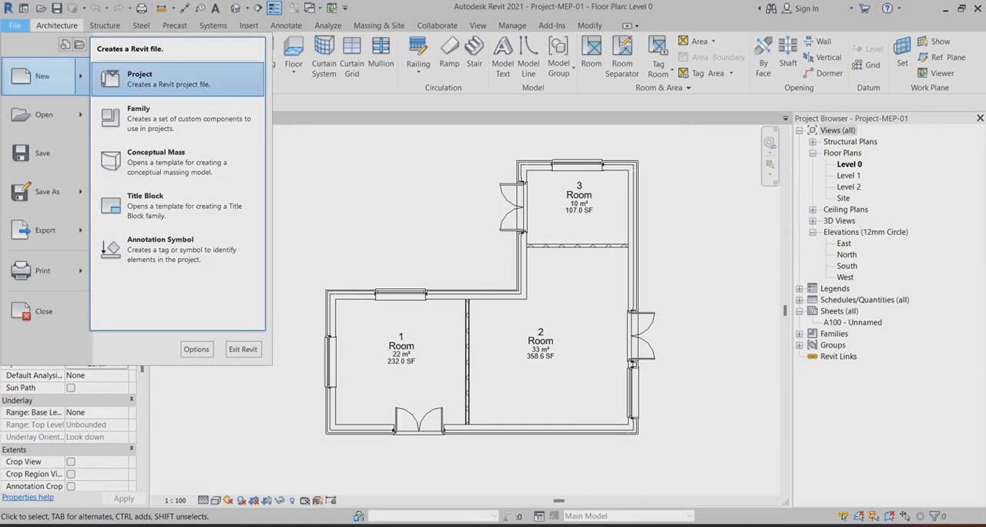
left_click(177, 79)
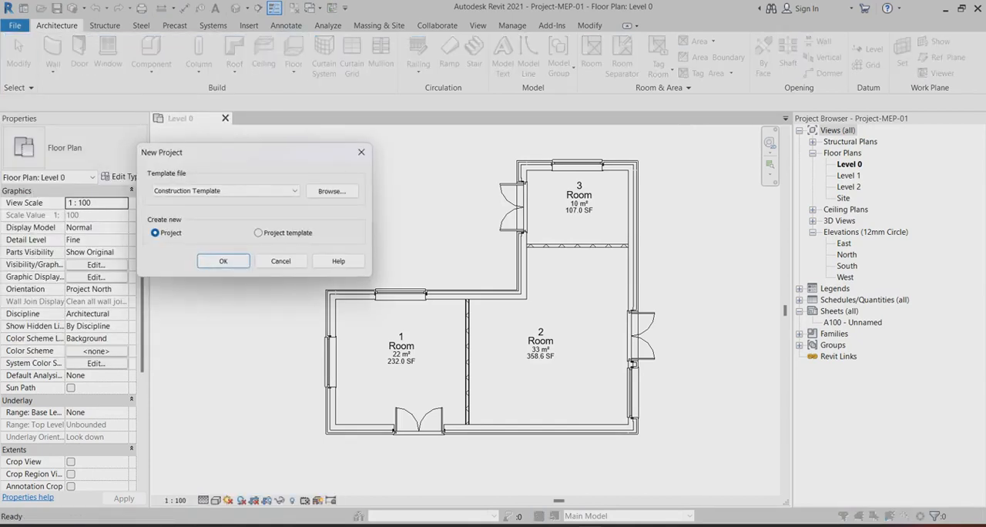
left_click(332, 190)
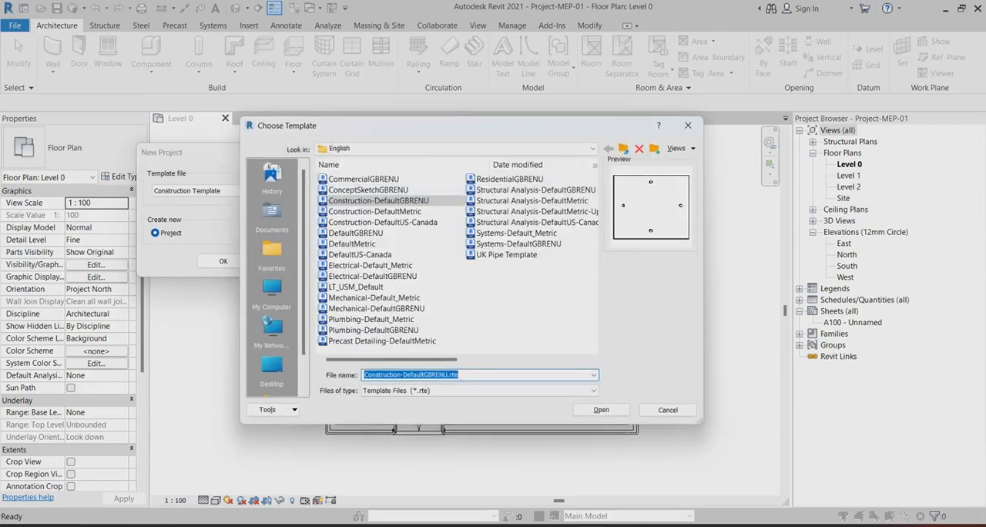
left_click(516, 233)
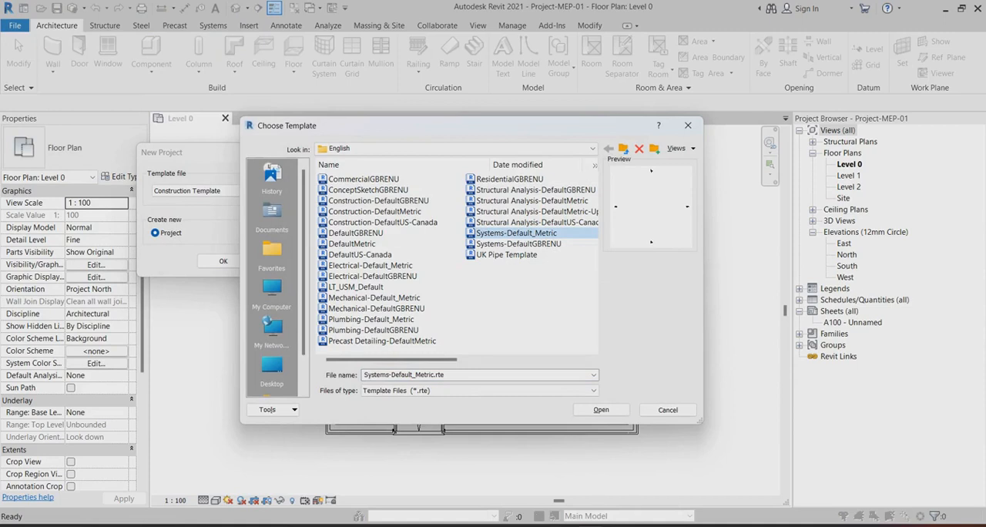
left_click(600, 409)
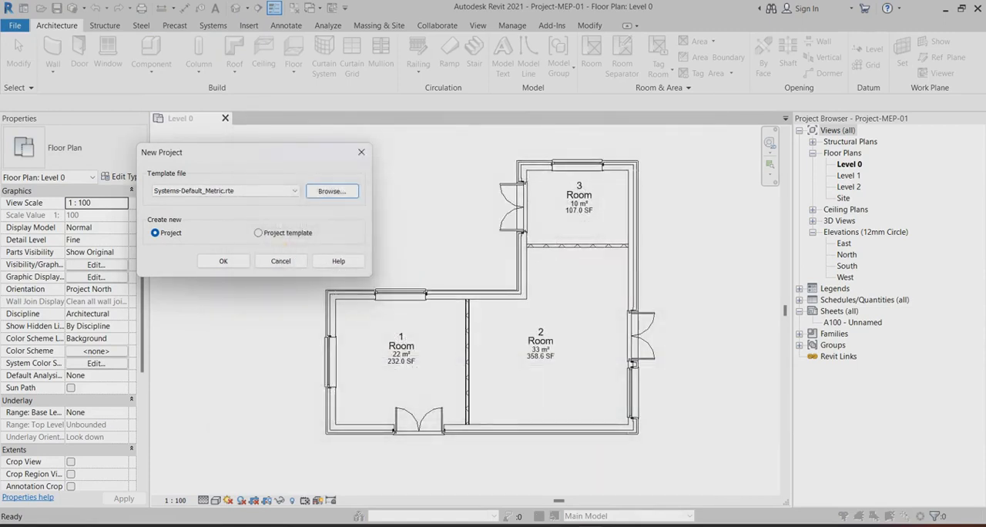
left_click(204, 262)
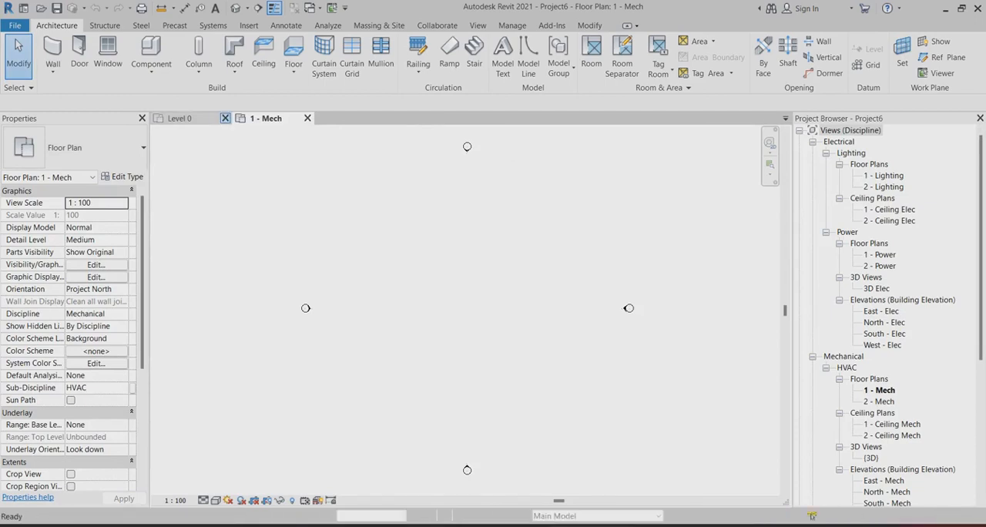
left_click(225, 118)
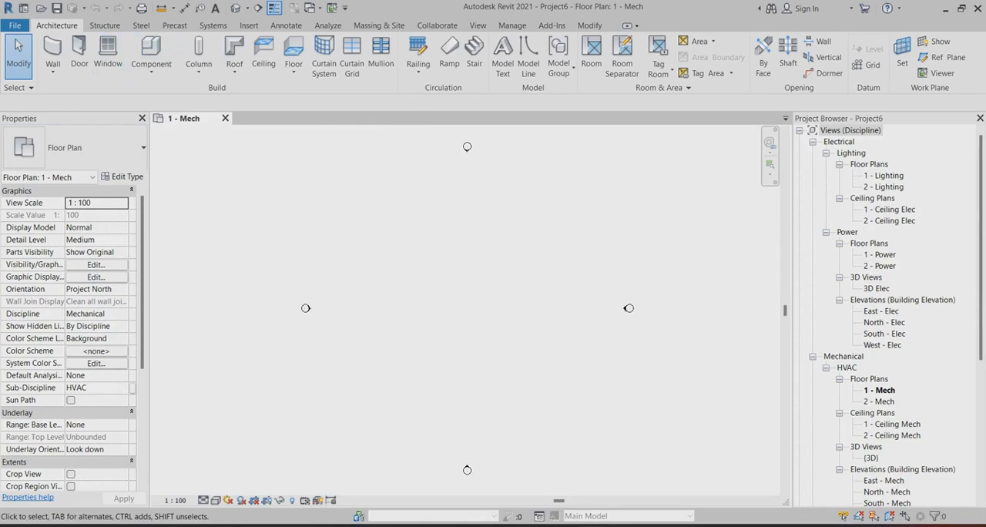
Link the Project-MEP-01 Revit model into the 1 - Mech floor plan with Auto - Center to Center positioning.
left_click(249, 25)
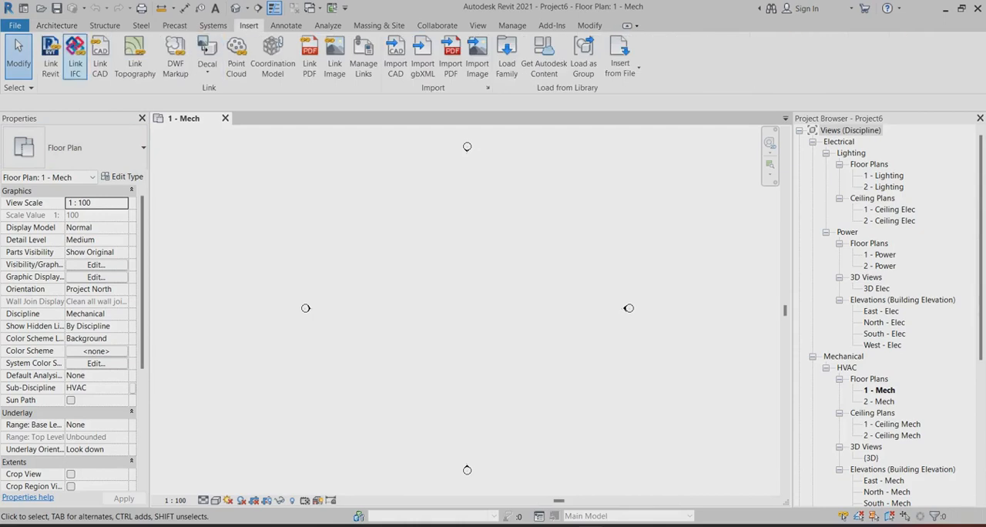
left_click(50, 57)
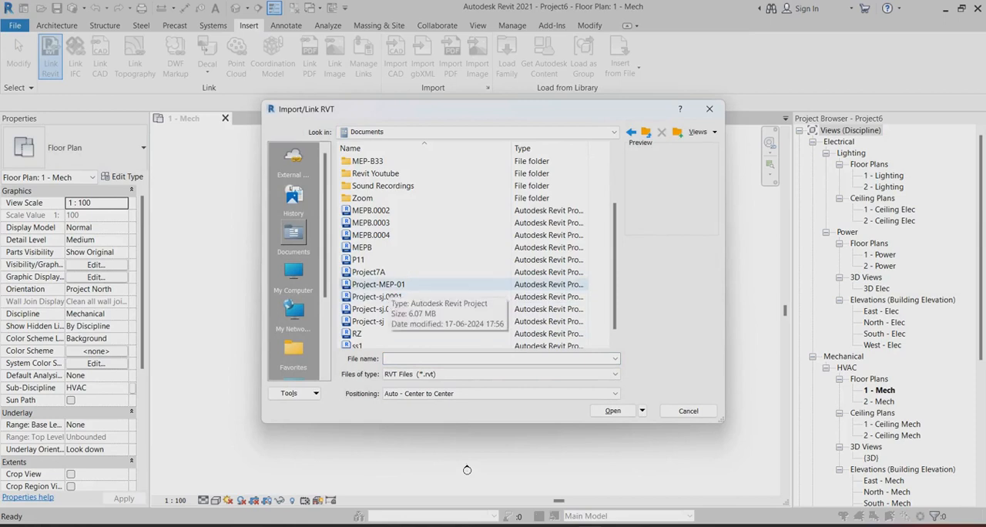
left_click(377, 284)
key("Return")
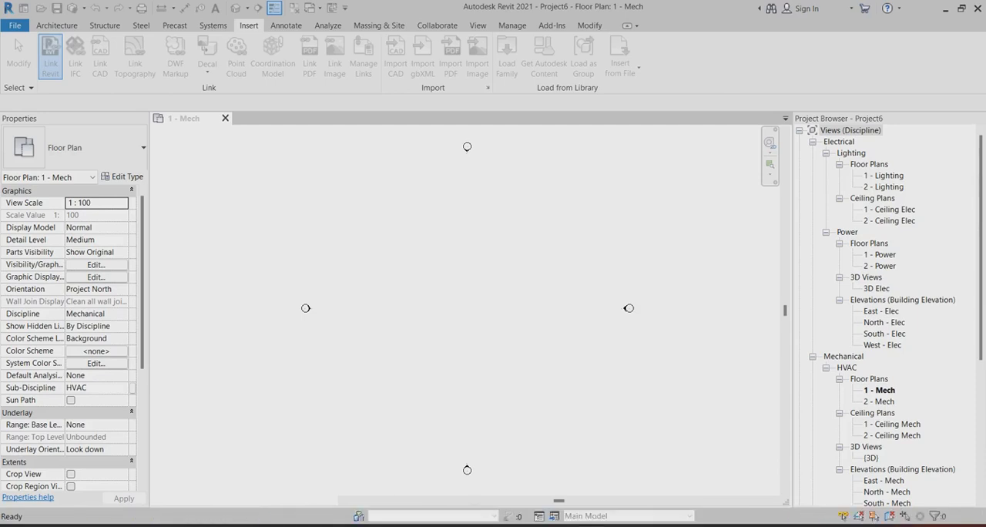
scroll(495, 324, "up", 5)
scroll(623, 318, "down", 3)
scroll(478, 299, "up", 4)
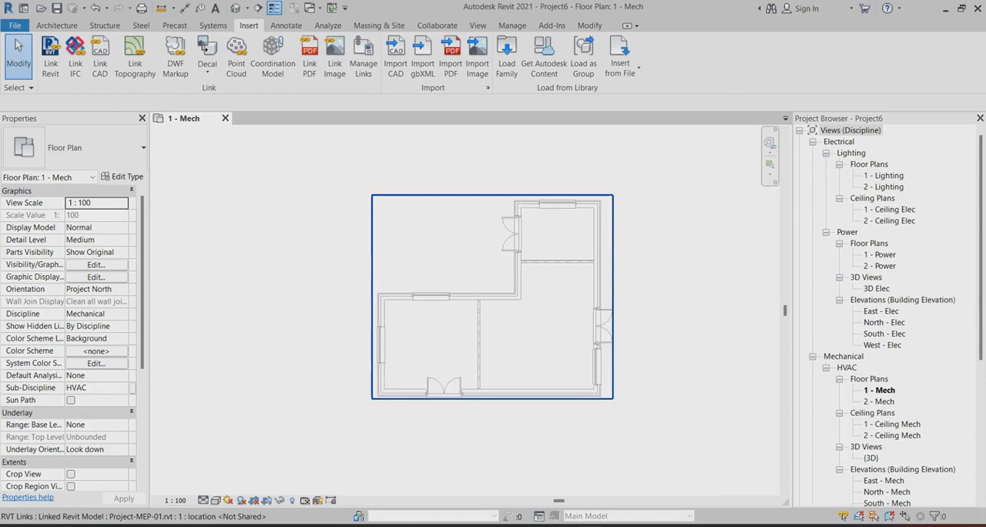
Enable Room Bounding in the type properties of the linked Project-MEP-01 model.
left_click(512, 225)
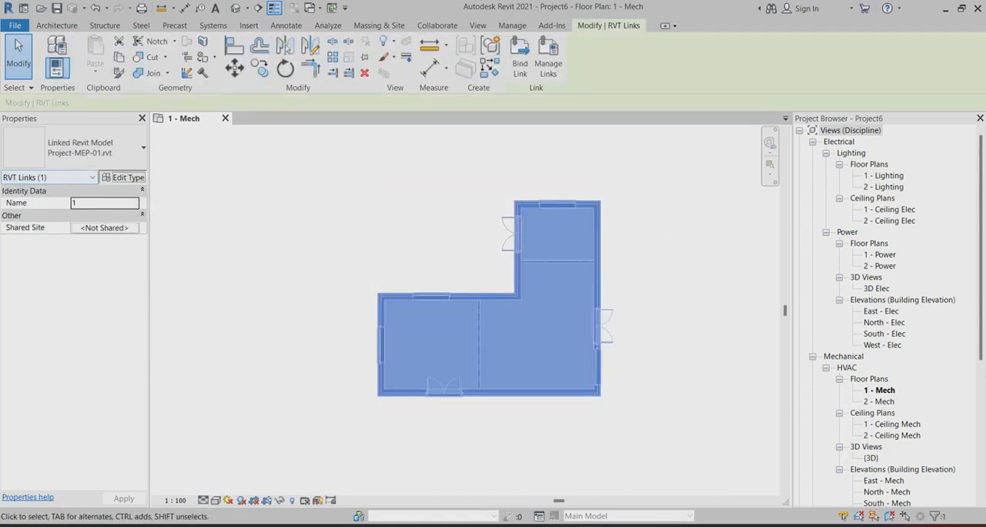
left_click(123, 177)
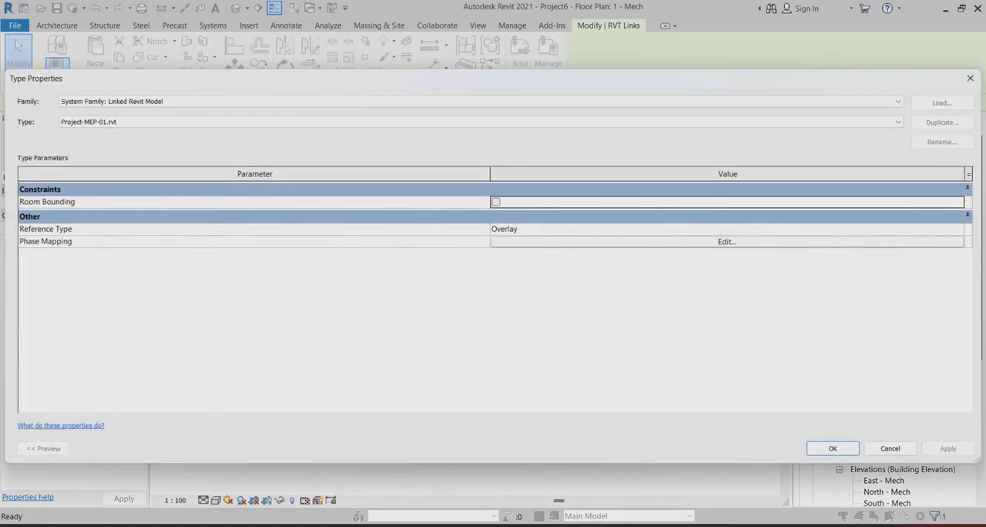
left_click(496, 202)
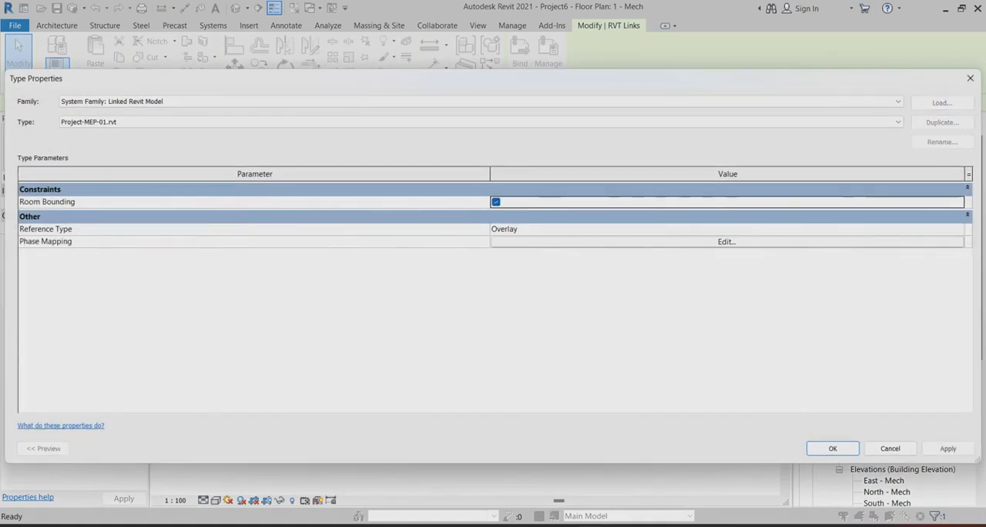
left_click(947, 448)
key("Return")
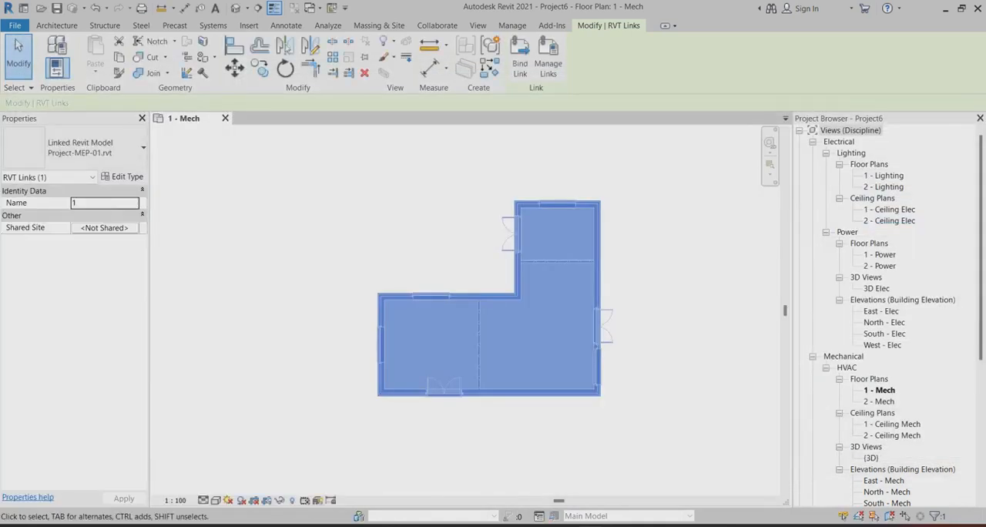
key("Escape")
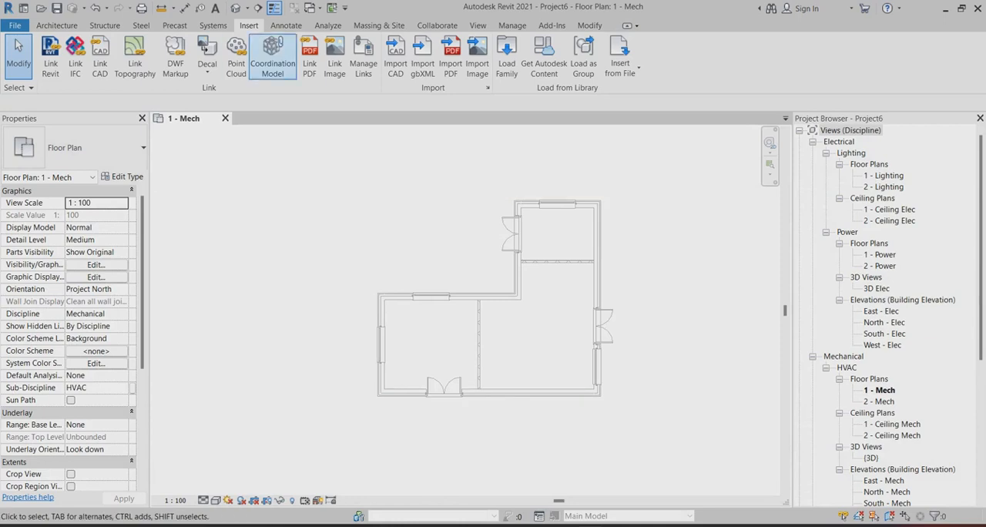
Place a tagged space in each of the three rooms of the linked plan, with upper limit Level 1 and offset 4000.
left_click(328, 25)
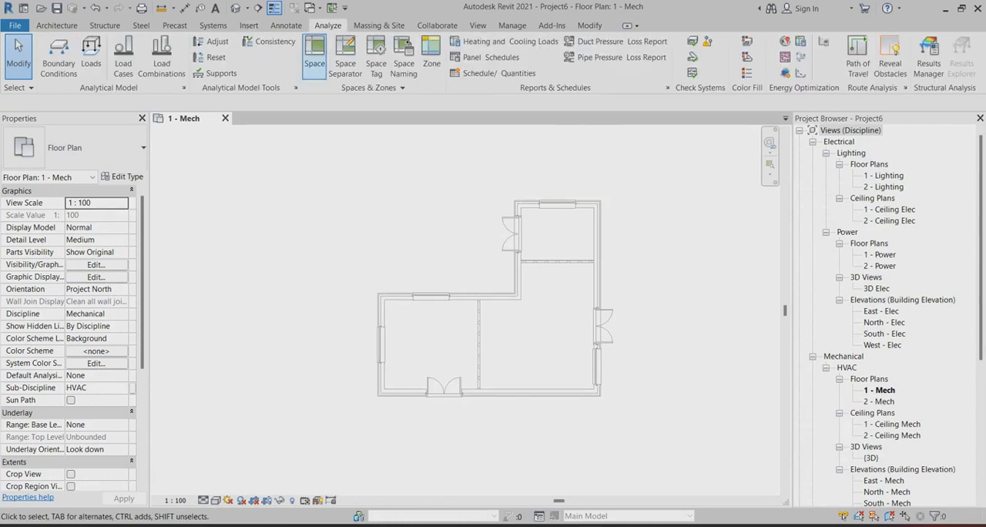
left_click(314, 58)
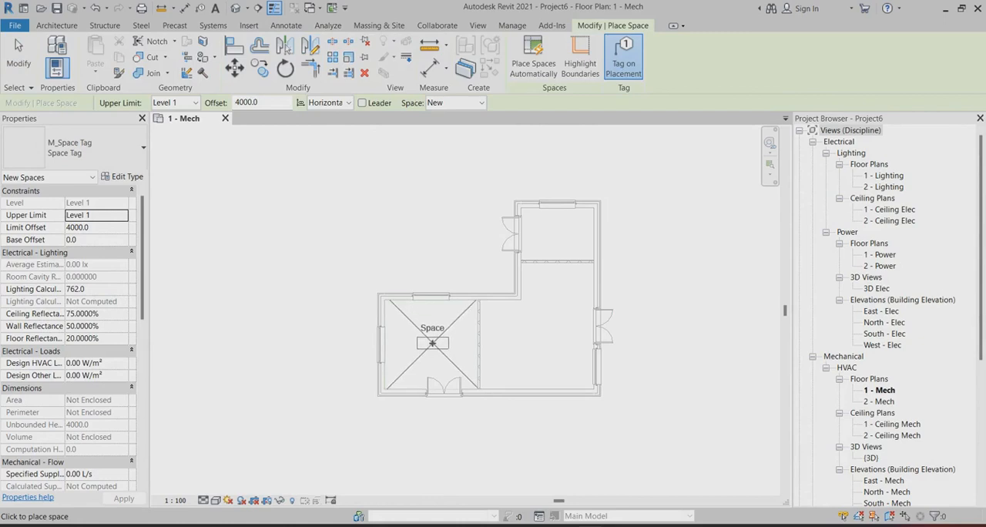
left_click(432, 344)
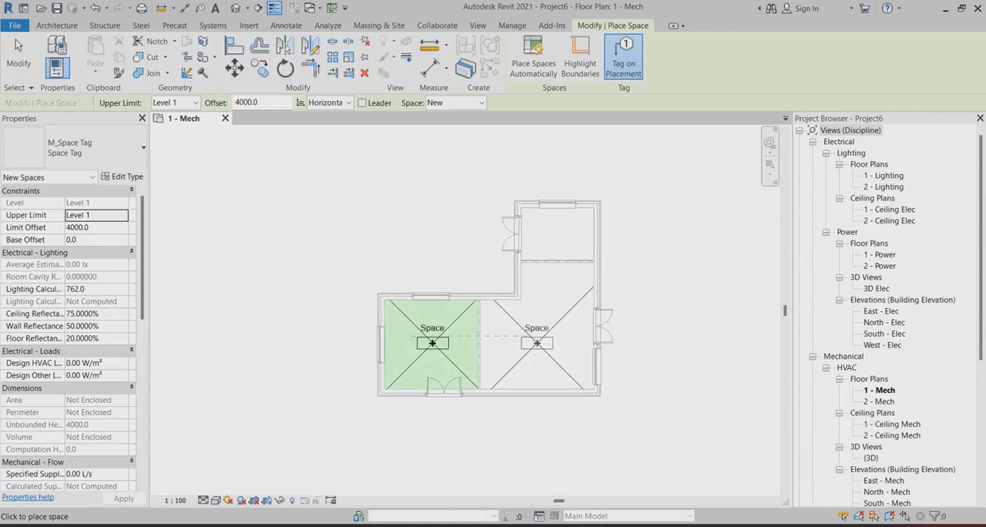
left_click(537, 344)
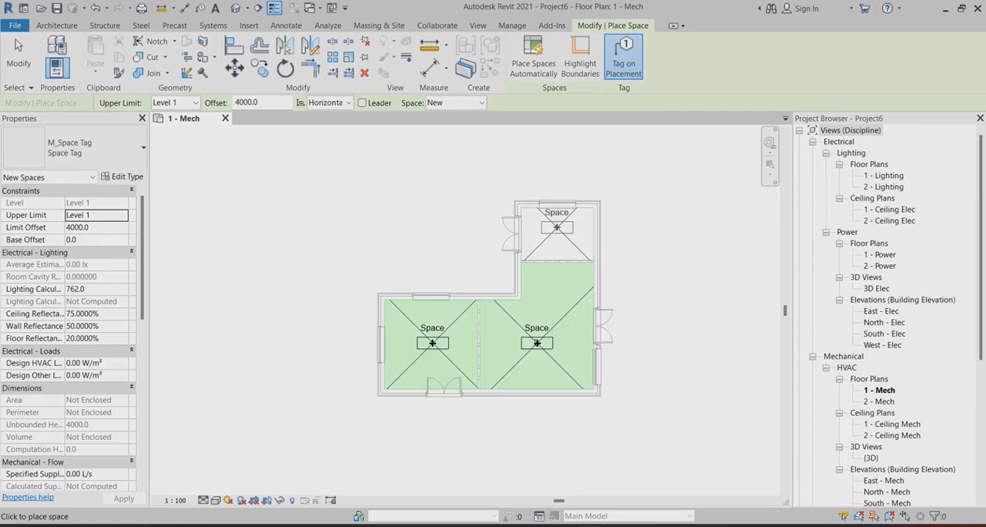
left_click(556, 228)
key("Escape")
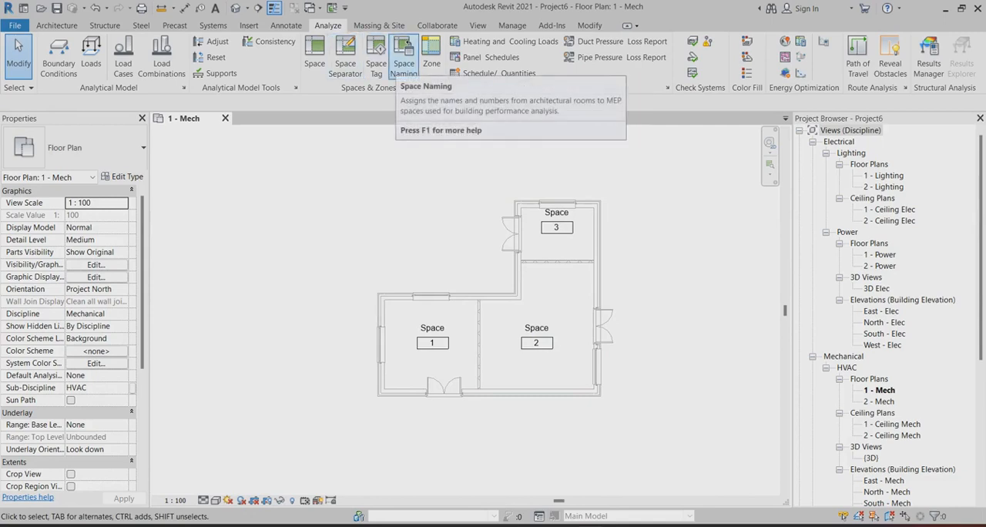
Assign the architectural room names and numbers to the spaces on all levels with Space Naming.
left_click(404, 56)
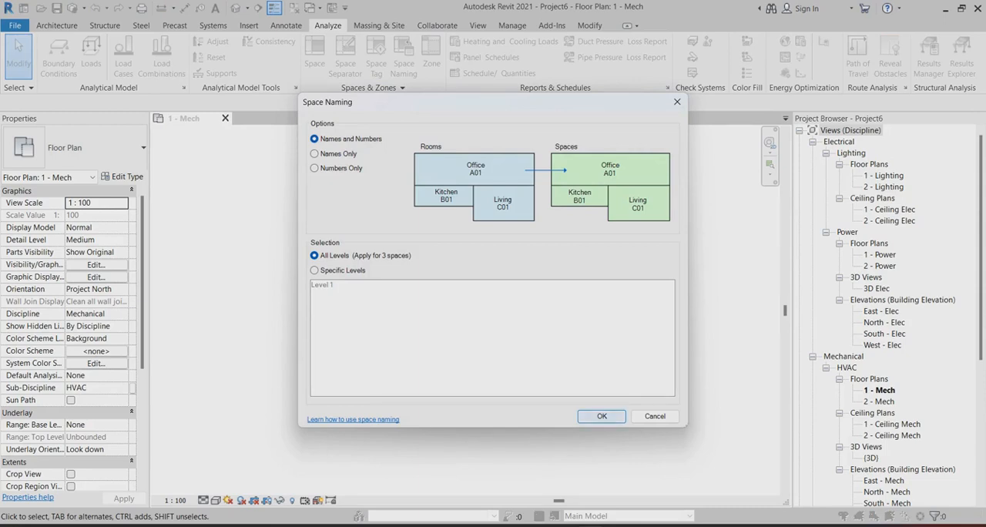
left_click(601, 416)
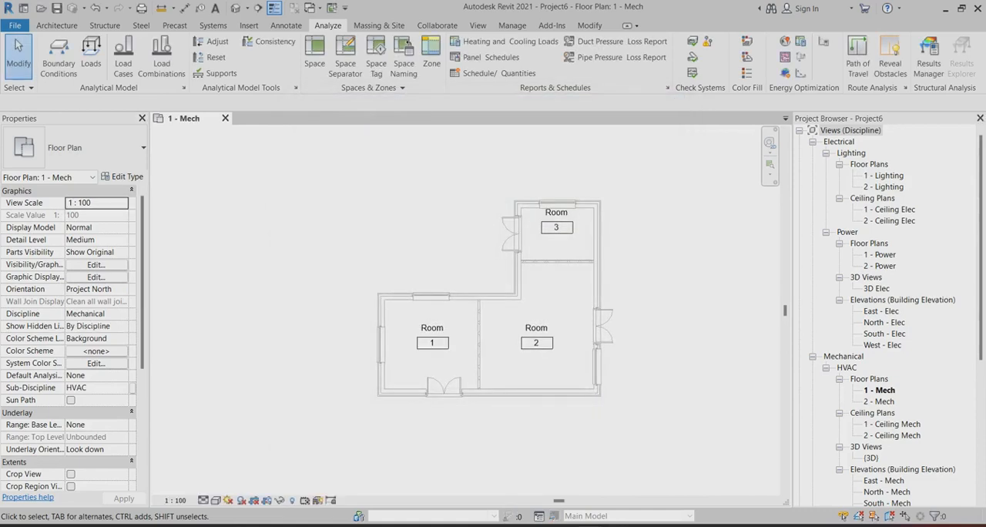
scroll(393, 315, "up", 3)
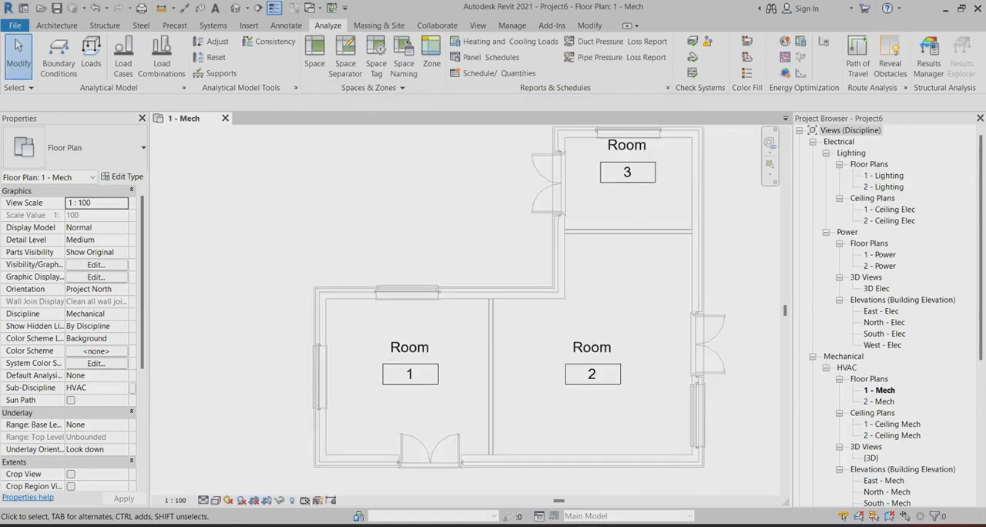
scroll(432, 301, "down", 2)
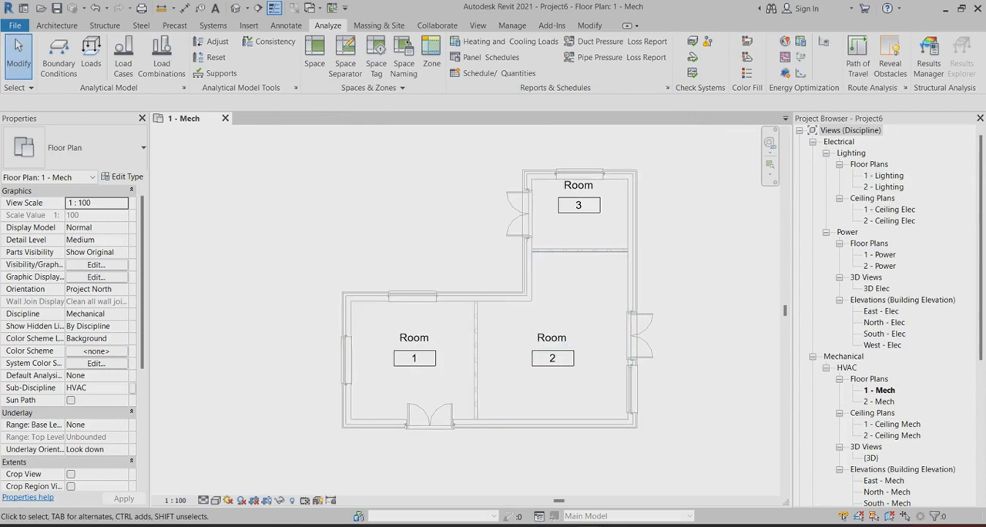